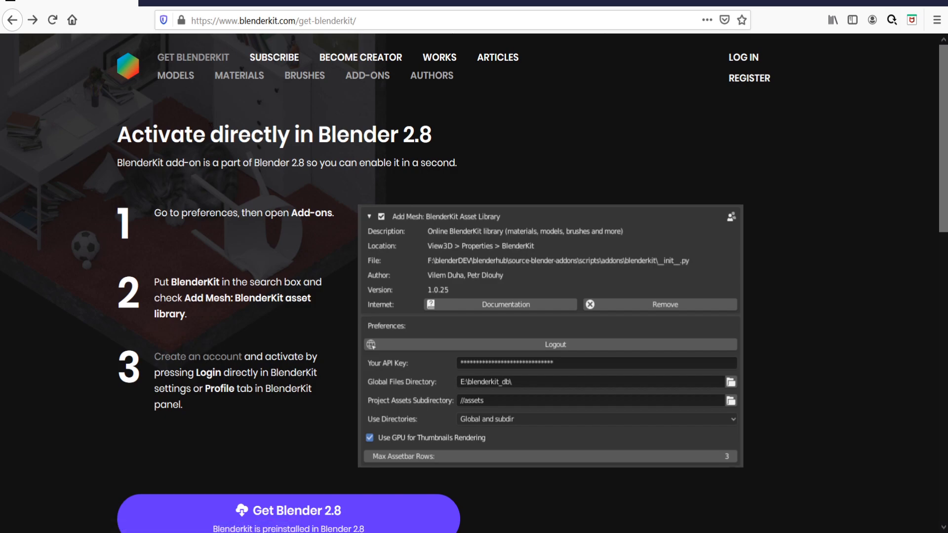
Step: Switch to Blender, find the BlenderKit add-on in the preferences by searching "KIT", and inspect its settings
left_click(30, 26)
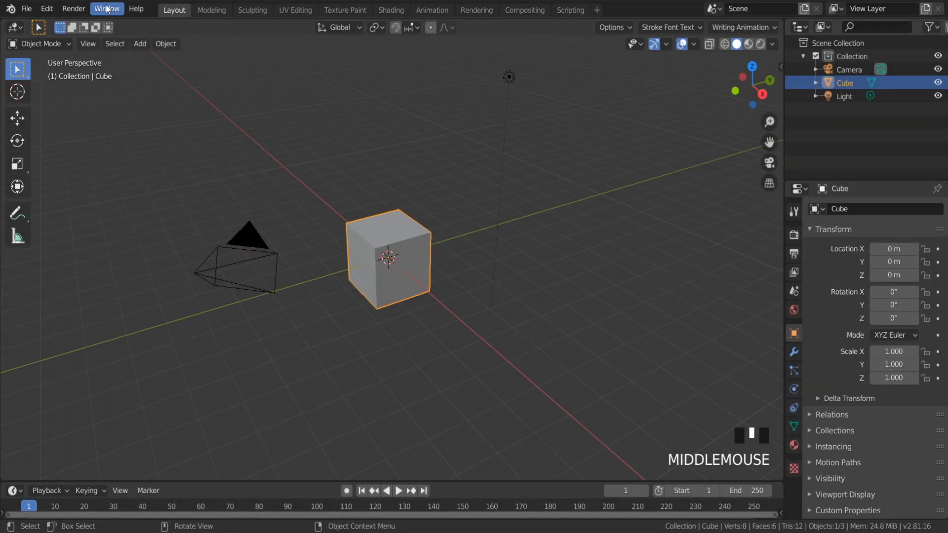
left_click(45, 10)
left_click(75, 200)
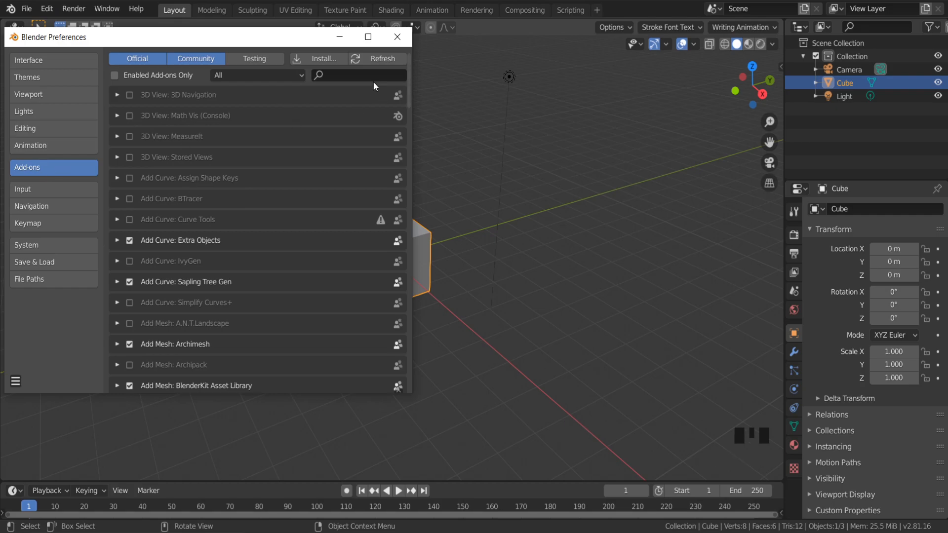
left_click(338, 78)
type("KIT")
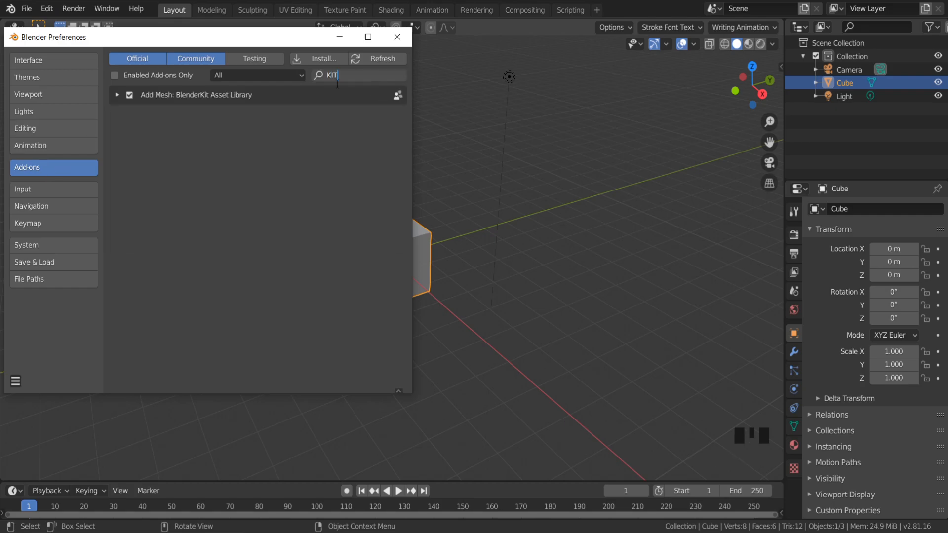
key("Return")
left_click(117, 95)
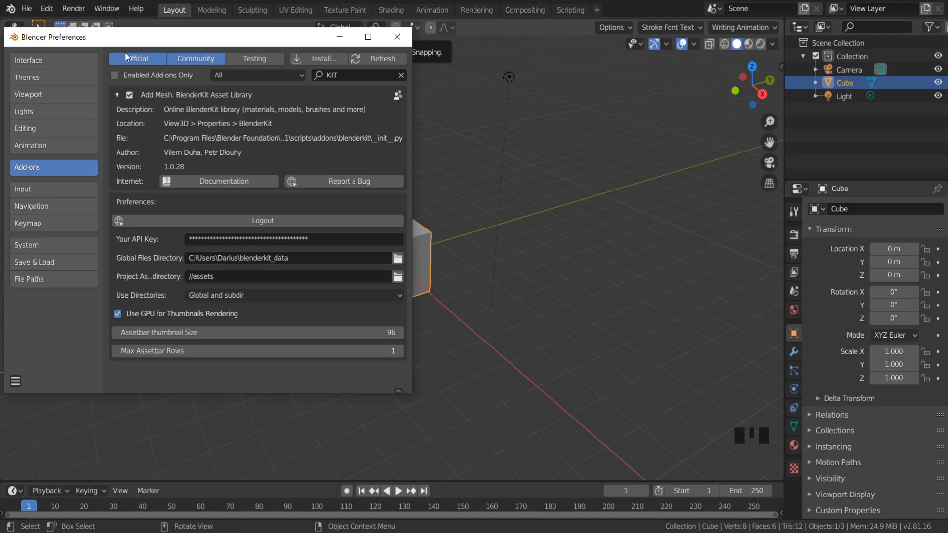
left_click(397, 36)
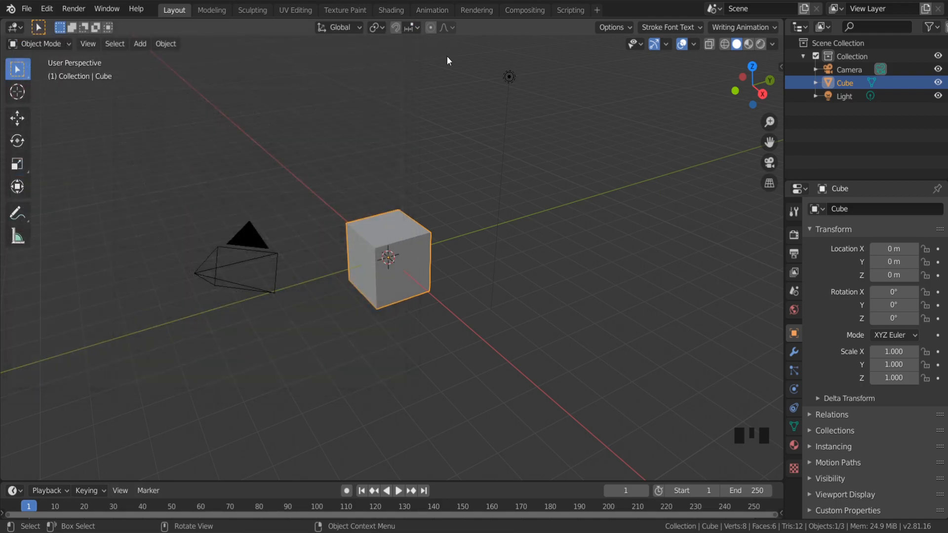
Step: Show BlenderKit in the viewport sidebar and browse its fx and dirt material categories
key("n")
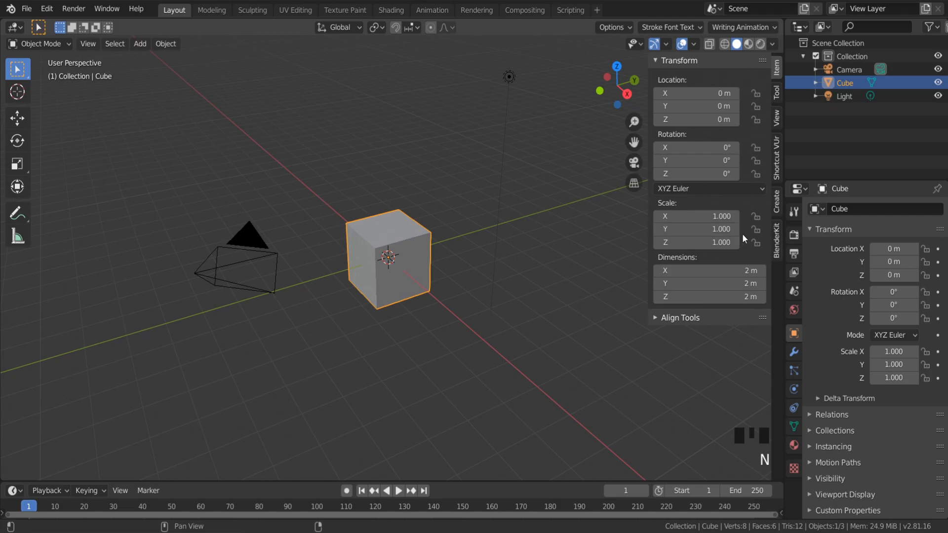
left_click(777, 240)
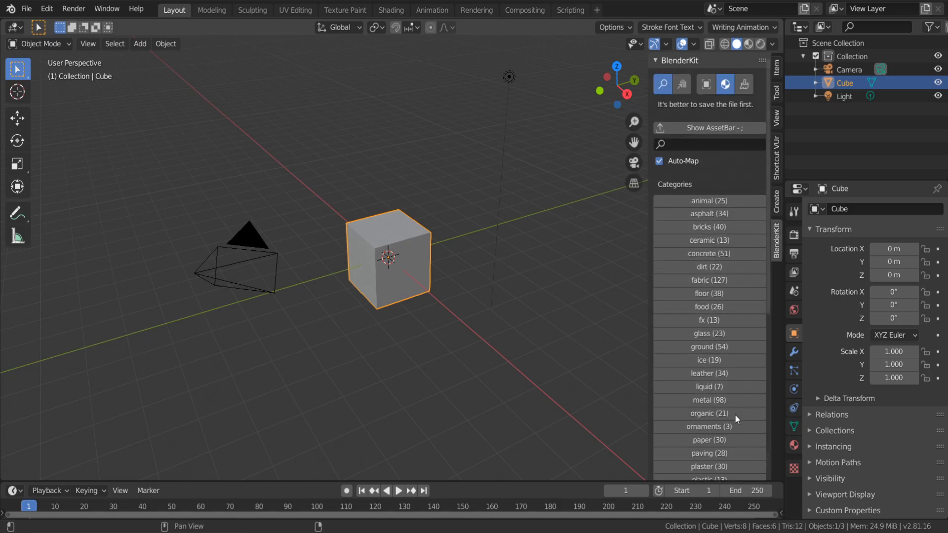
left_click(709, 307)
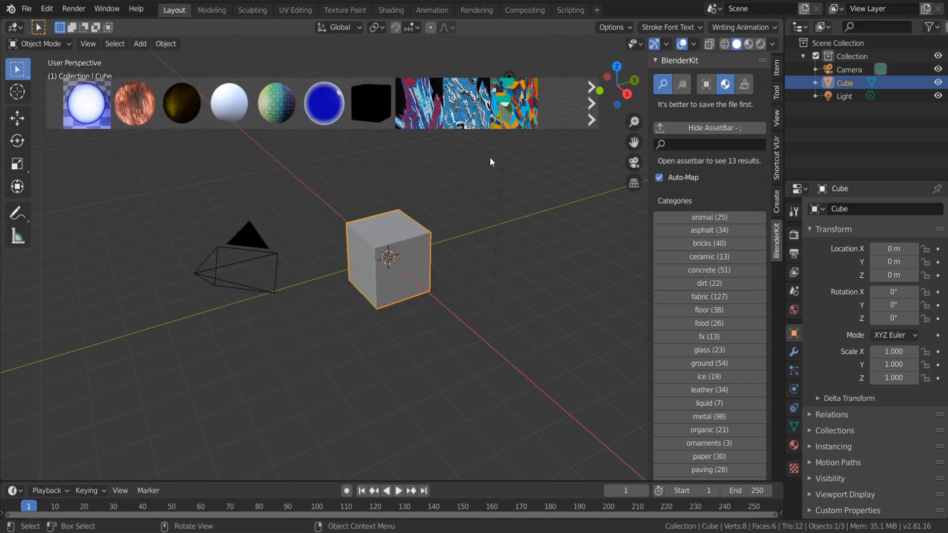
left_click(720, 283)
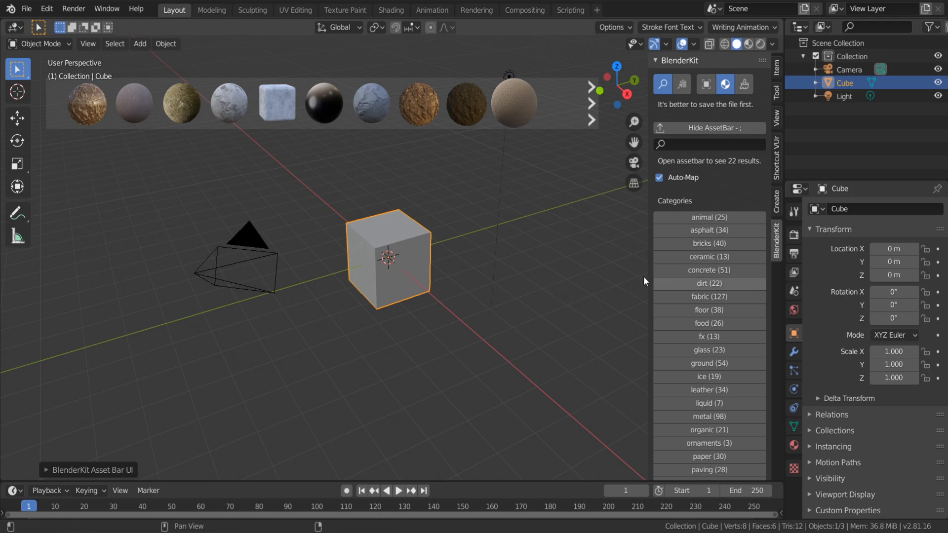
Step: Apply BlenderKit's Dry dirt material to the default cube
mouse_move(422, 105)
left_click_drag(422, 105, 356, 224)
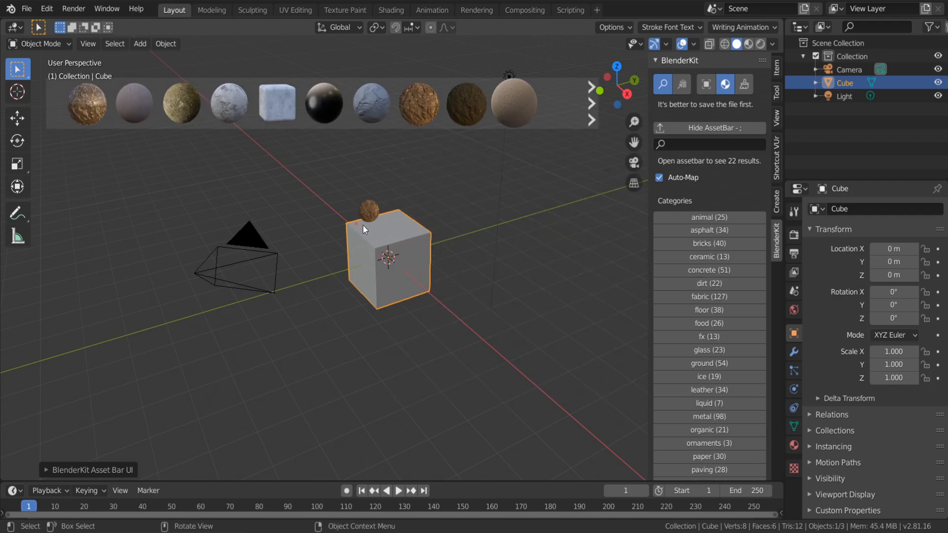
scroll(367, 218, "up", 6)
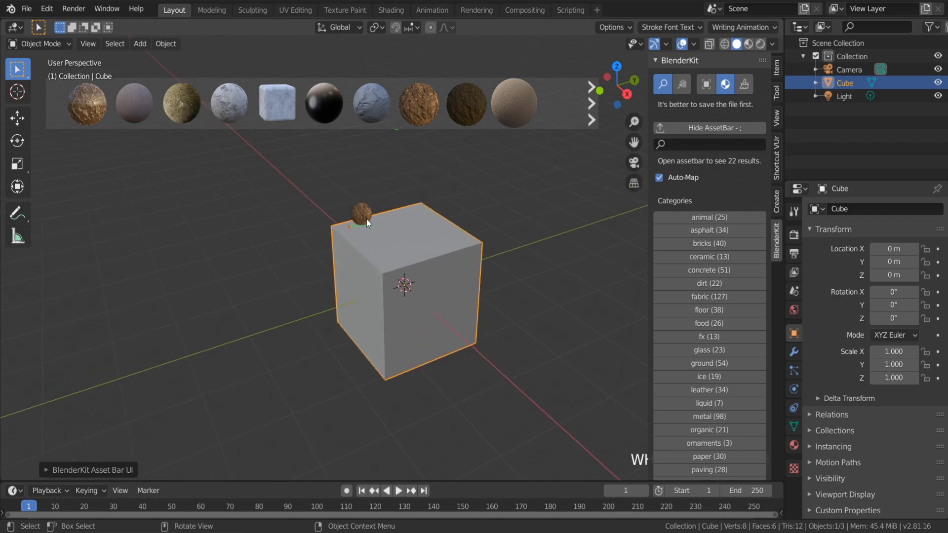
scroll(678, 360, "down", 2)
scroll(678, 360, "down", 3)
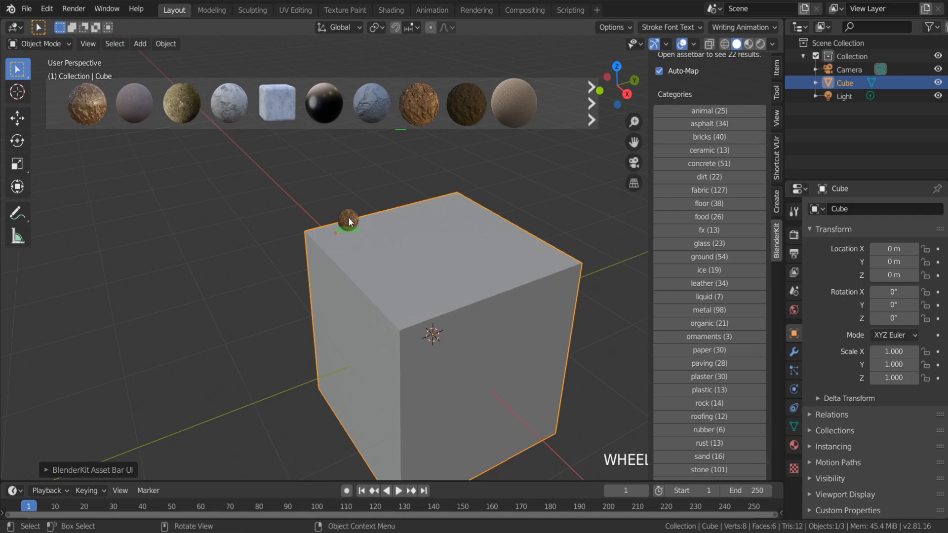
scroll(349, 221, "down", 1)
scroll(711, 326, "down", 2)
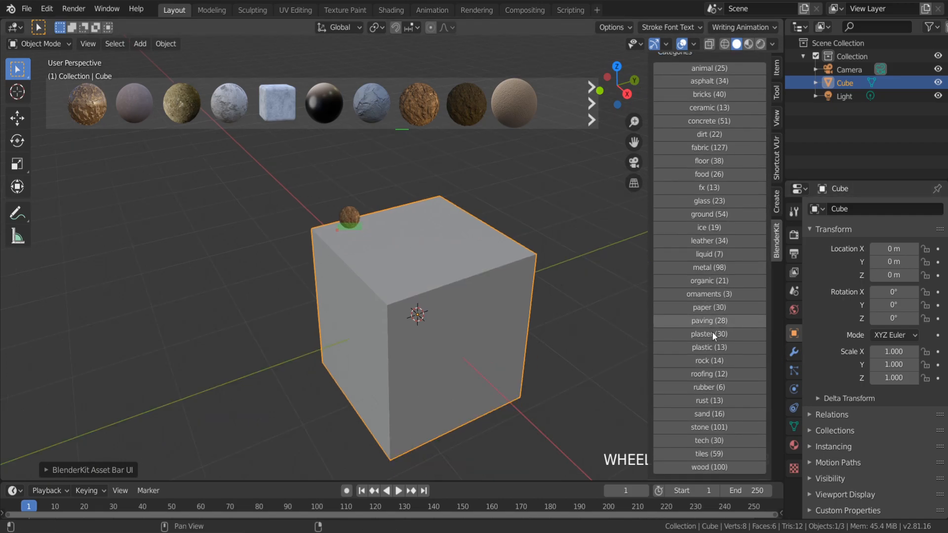
scroll(713, 334, "down", 3)
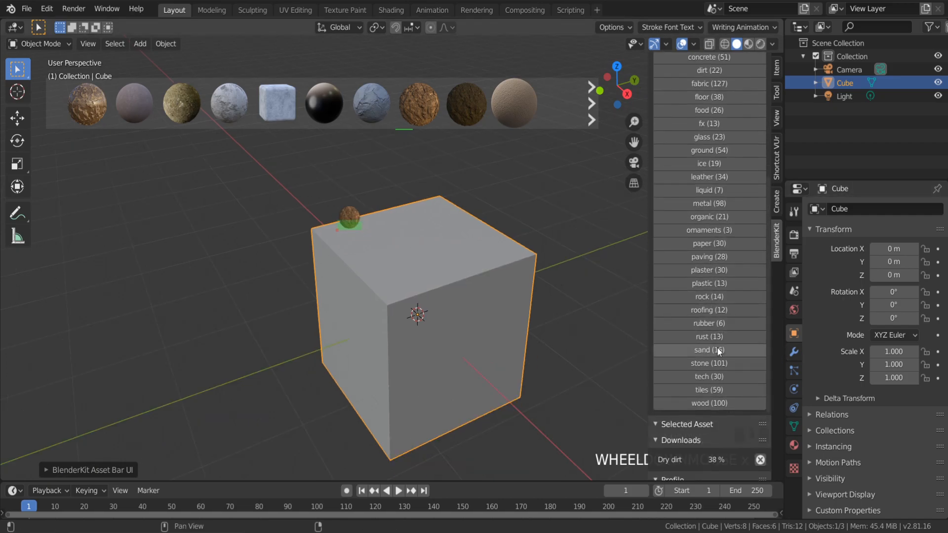
scroll(348, 219, "up", 4)
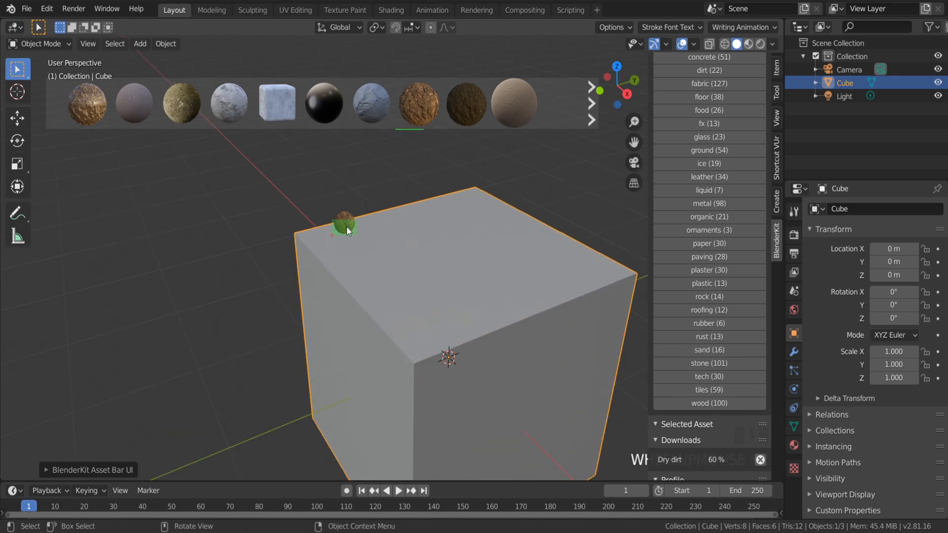
scroll(351, 231, "down", 3)
scroll(357, 236, "down", 5)
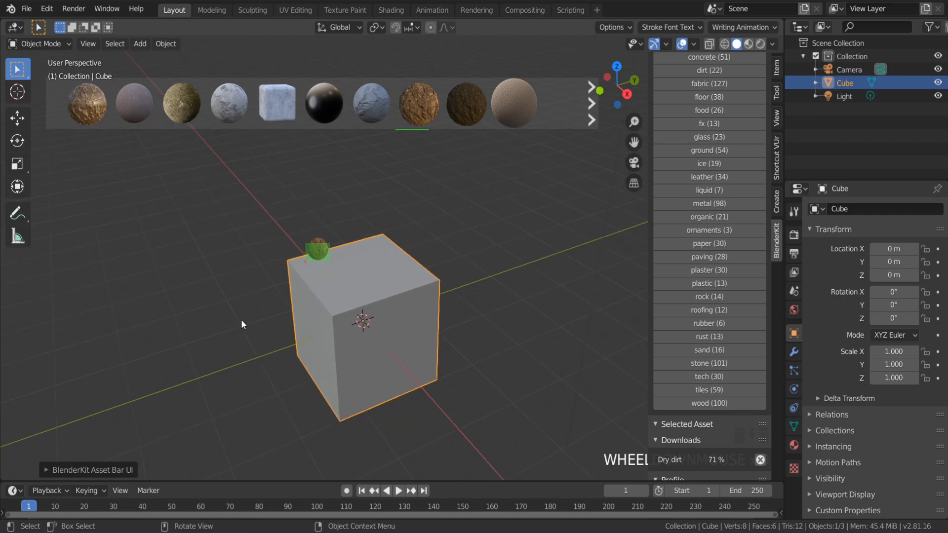
Step: Add a plane mesh and move it along the X axis until it sits clear behind the cube
key("shift+a")
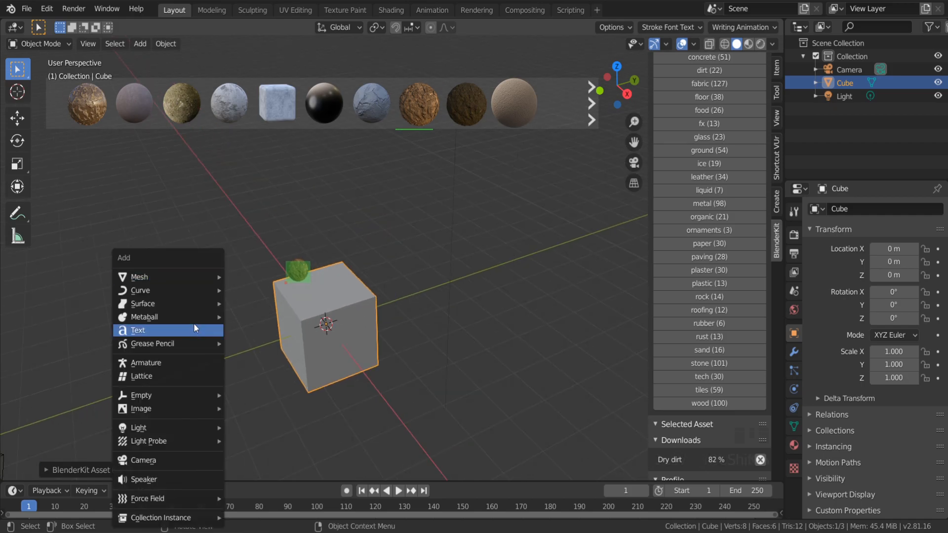
mouse_move(168, 277)
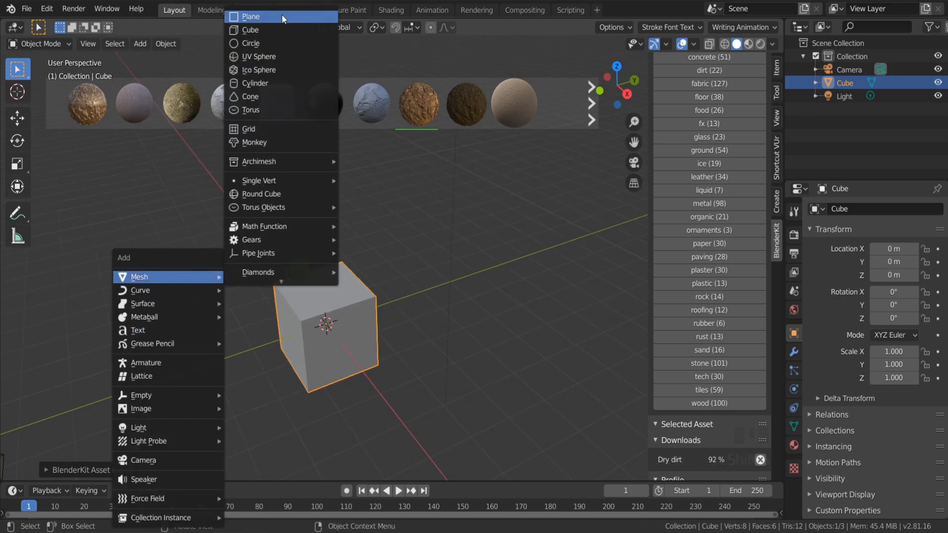
left_click(299, 17)
key("g")
key("x")
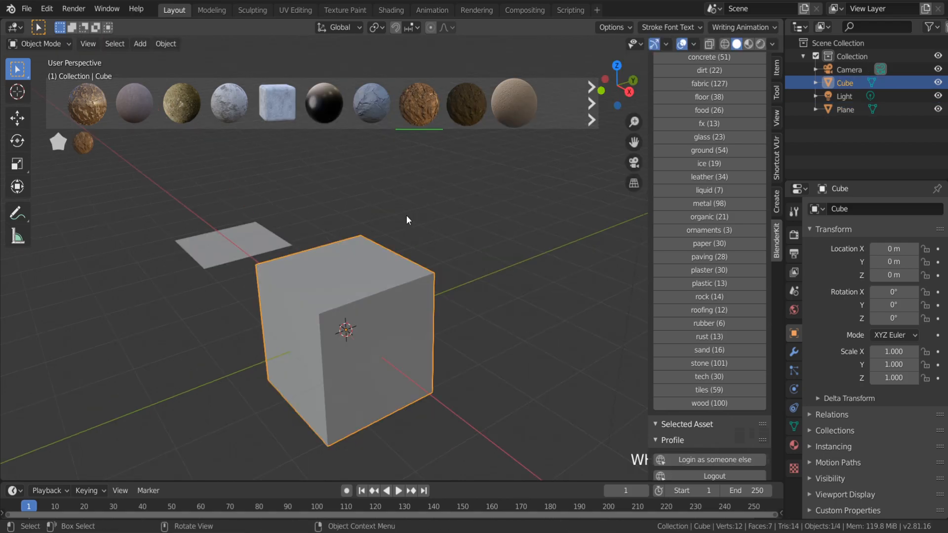
Step: Switch the viewport to Material Preview shading and examine the dirt texture on the cube
mouse_move(411, 92)
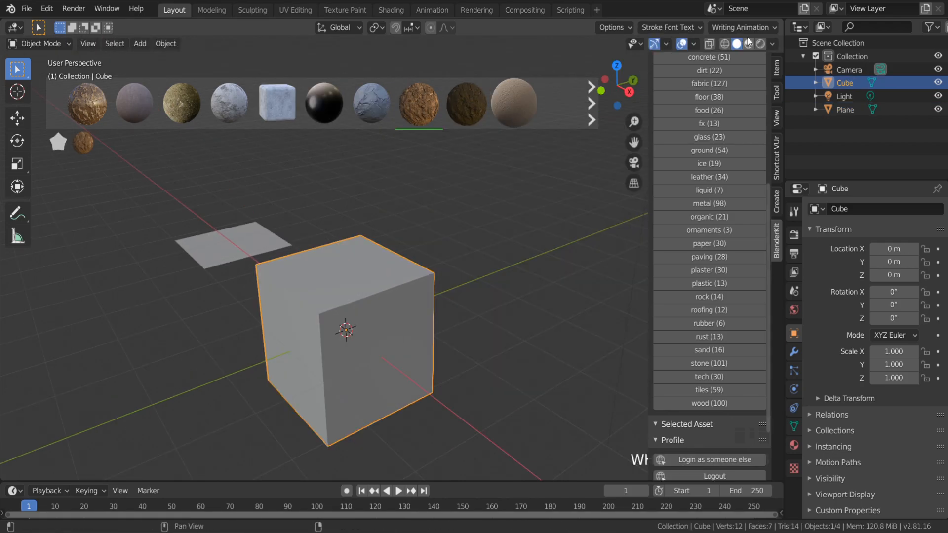
left_click(749, 44)
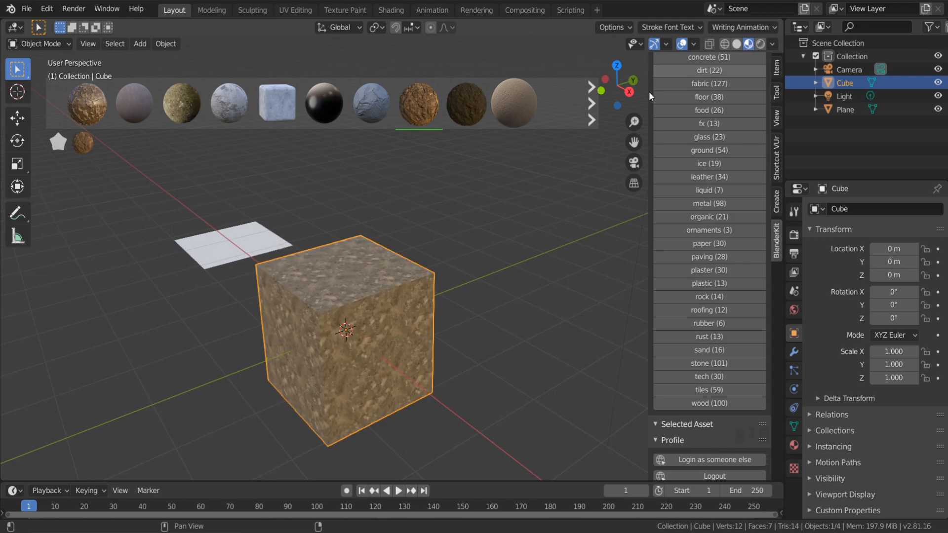
middle_click_drag(343, 273, 395, 276)
scroll(323, 381, "up", 3)
scroll(324, 382, "up", 3)
mouse_move(323, 382)
middle_mouse_down()
mouse_move(392, 302)
mouse_move(328, 279)
mouse_move(315, 333)
mouse_move(334, 343)
mouse_move(345, 316)
middle_mouse_up()
Step: Open the Shading workspace and raise the Normal Map strength of the Dry dirt material to about 6.4
left_click(398, 10)
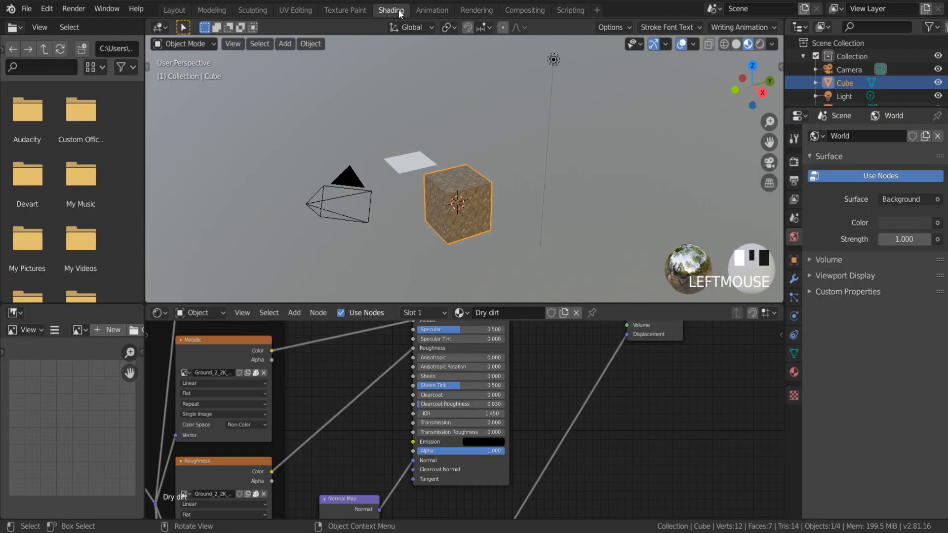
scroll(409, 248, "up", 6)
middle_click_drag(335, 373, 392, 326)
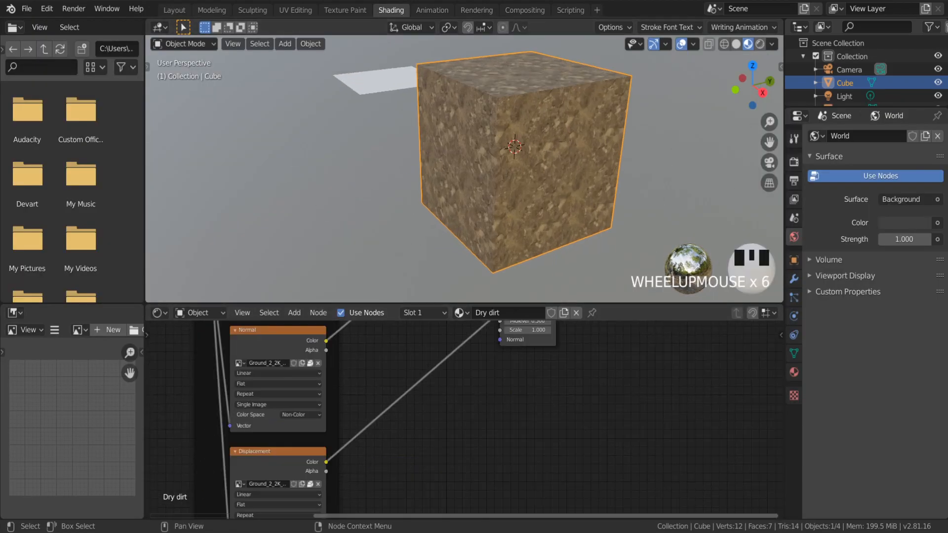
scroll(426, 403, "down", 9)
middle_click_drag(446, 389, 419, 442)
scroll(433, 418, "up", 5)
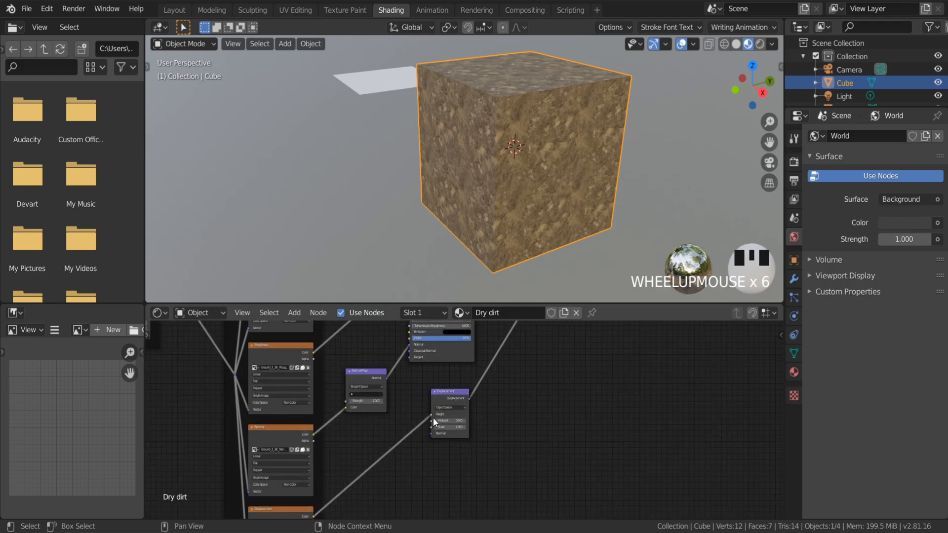
scroll(411, 435, "down", 7)
middle_click_drag(412, 430, 478, 441)
left_click_drag(405, 448, 543, 449)
scroll(502, 143, "up", 2)
middle_click_drag(503, 146, 527, 154)
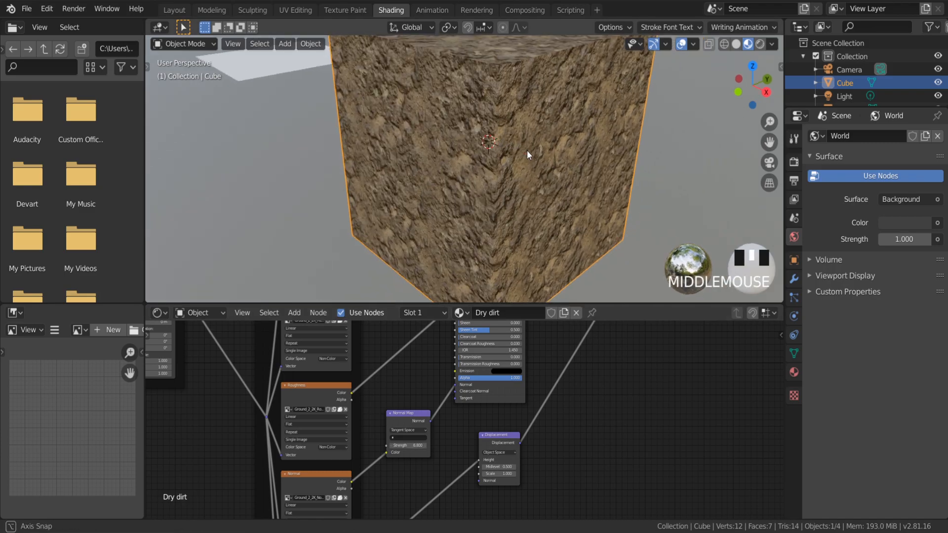
scroll(526, 150, "down", 4)
Step: In the Dry dirt Mapping node, set Location X to 2.4 m, Rotation X to 3.2° and Scale X to about -1.9
scroll(367, 372, "down", 4)
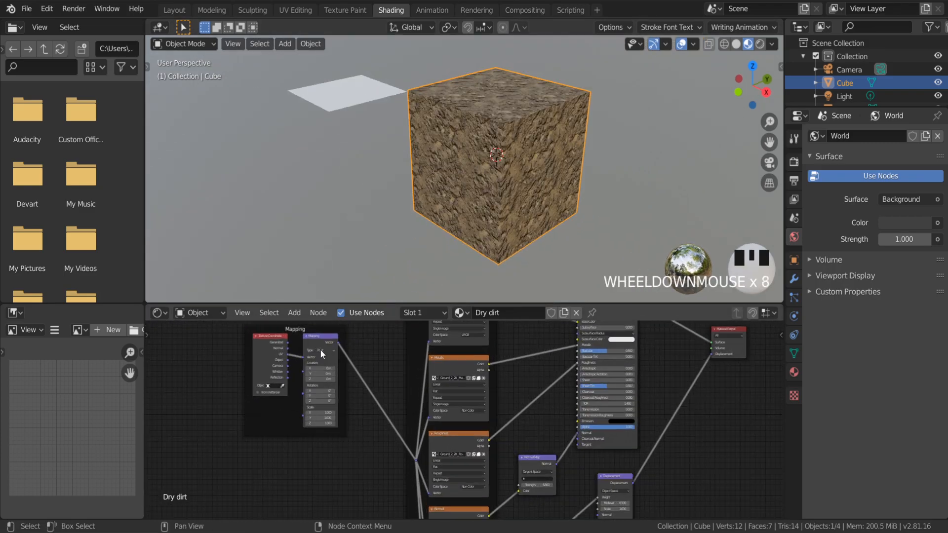
scroll(323, 355, "up", 7)
mouse_move(317, 370)
left_mouse_down()
mouse_move(343, 371)
mouse_move(332, 371)
left_mouse_up()
left_click_drag(308, 405, 312, 404)
left_click_drag(321, 445, 294, 444)
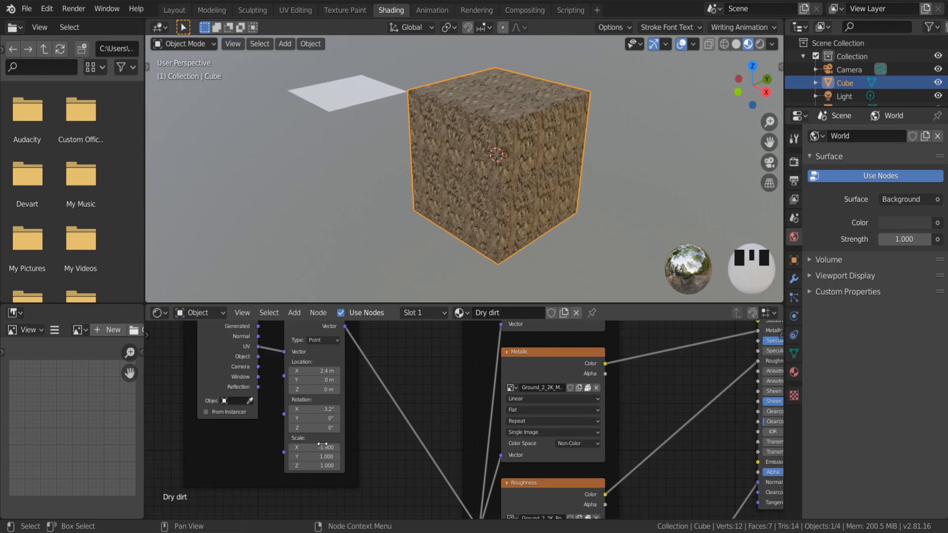
Step: Switch to the Modeling workspace and display the viewport in Material Preview shading
left_click(212, 9)
middle_click_drag(283, 246, 653, 112)
left_click(749, 44)
scroll(213, 185, "up", 5)
scroll(268, 195, "down", 7)
middle_click_drag(733, 259, 662, 232)
Step: Show BlenderKit in the Modeling workspace sidebar and open its material asset bar
key("n")
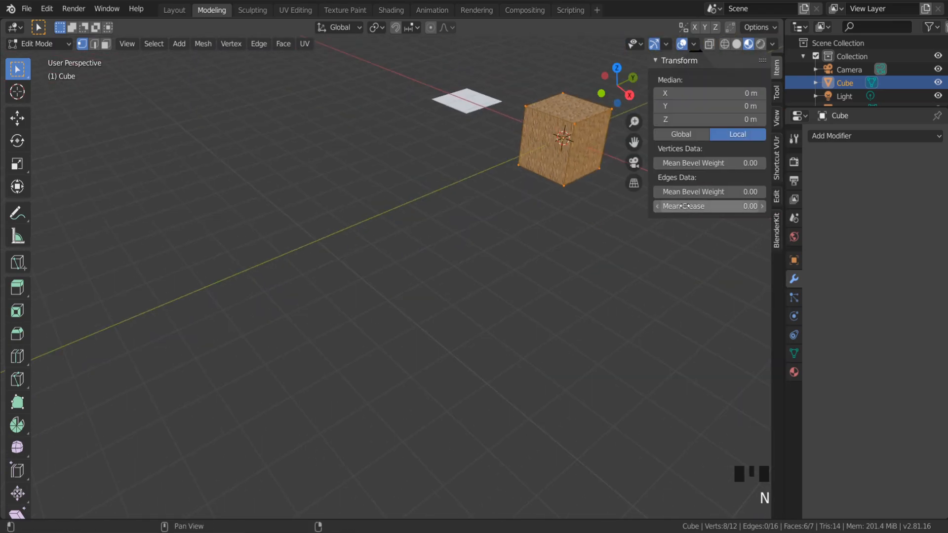
left_click(779, 222)
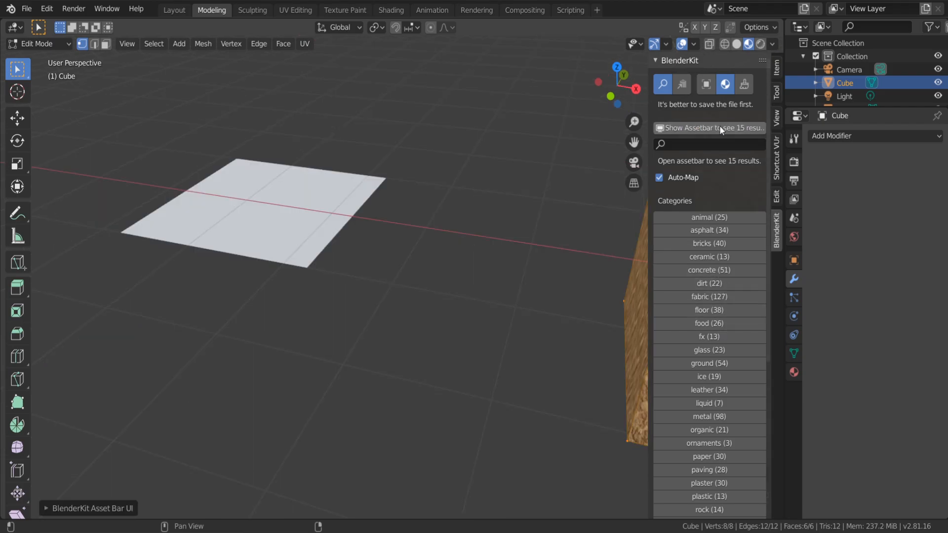
left_click(719, 127)
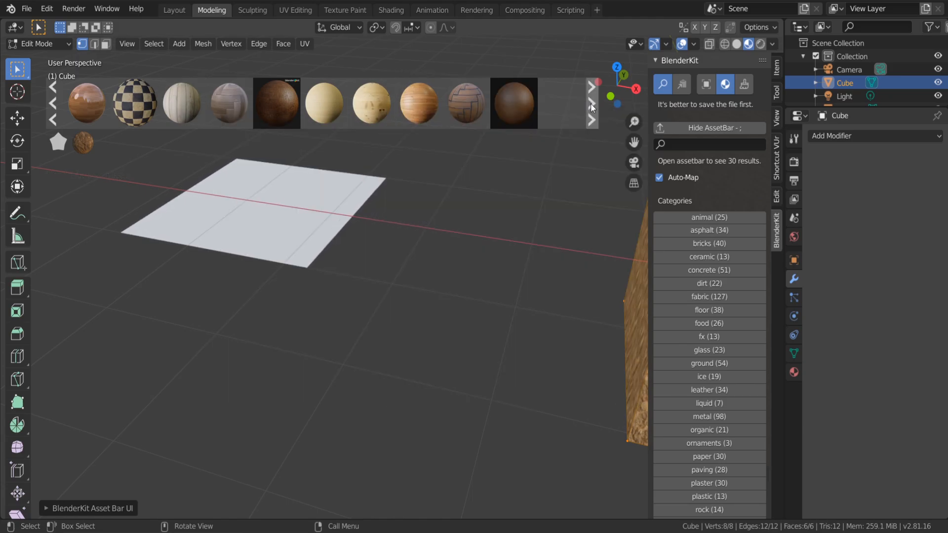
Step: Browse further through the floor materials and apply the black-and-white checkered tile material to the plane
left_click(590, 102)
left_click_drag(461, 105, 235, 183)
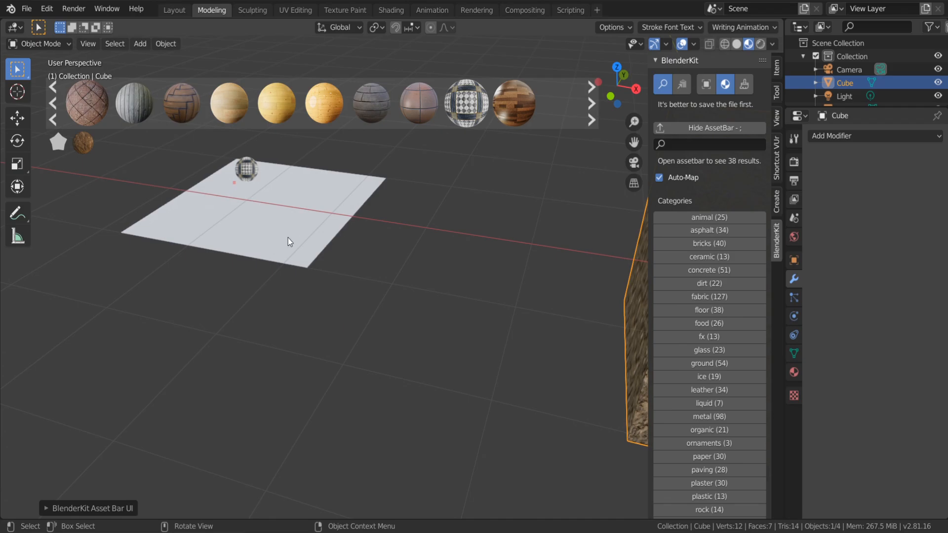
scroll(291, 245, "down", 2)
scroll(239, 175, "up", 6)
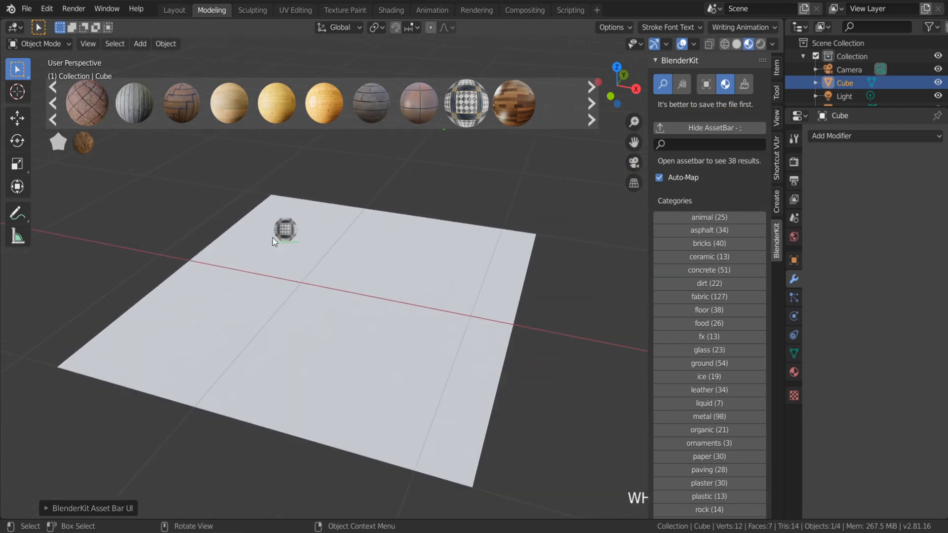
scroll(374, 267, "down", 3)
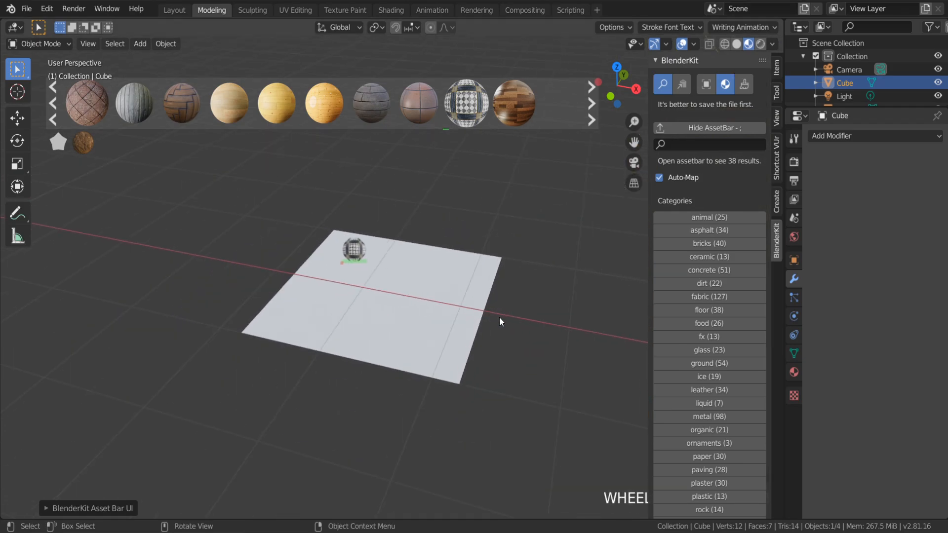
scroll(332, 248, "up", 2)
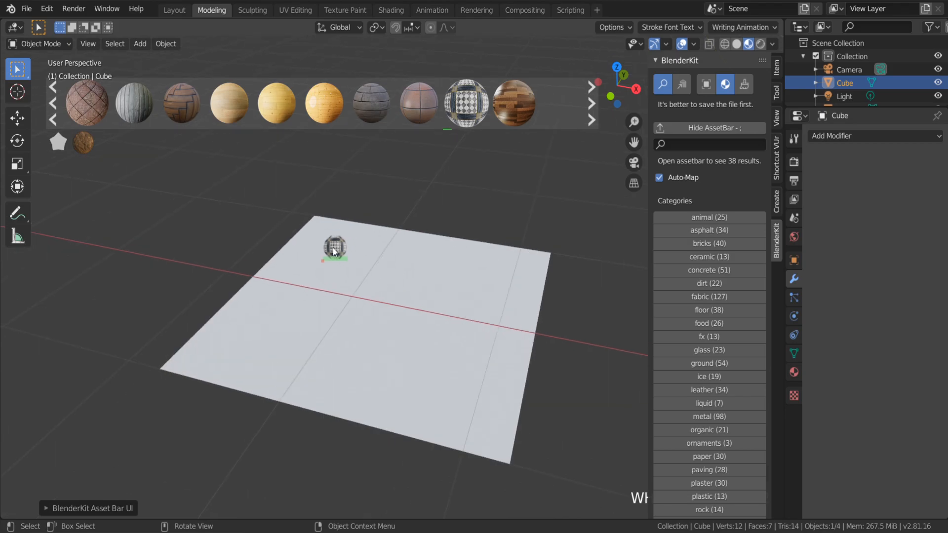
Step: Browse the BlenderKit fabric, asphalt, liquid and leather material categories in the asset bar
left_click(715, 297)
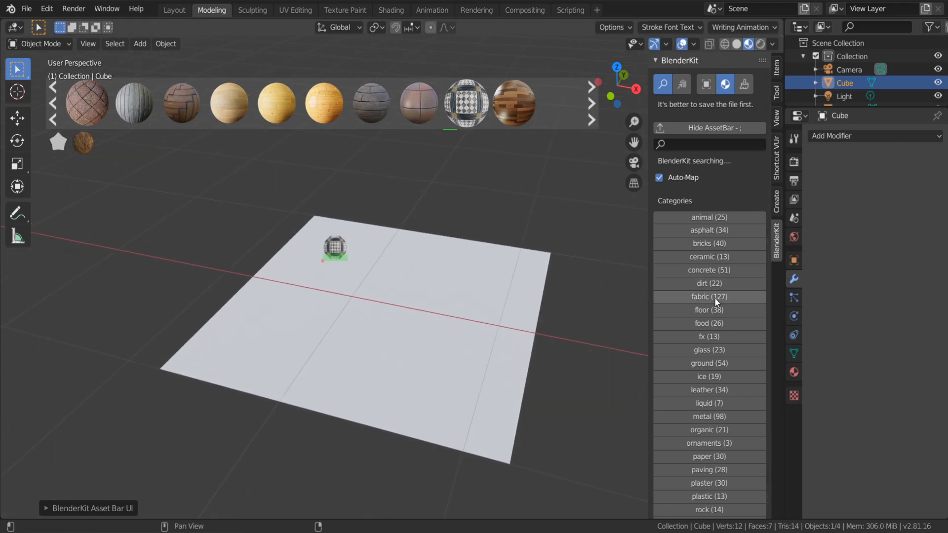
left_click(727, 324)
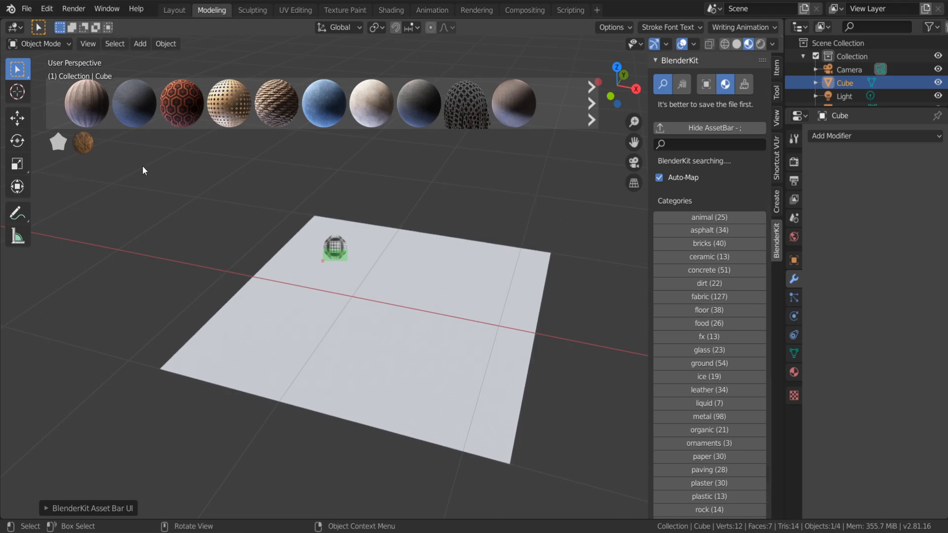
left_click(718, 231)
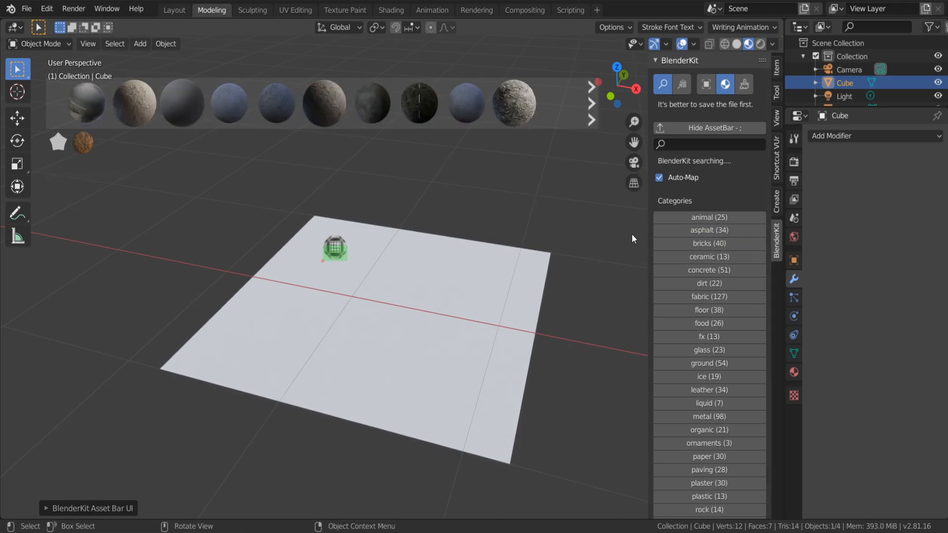
left_click(591, 105)
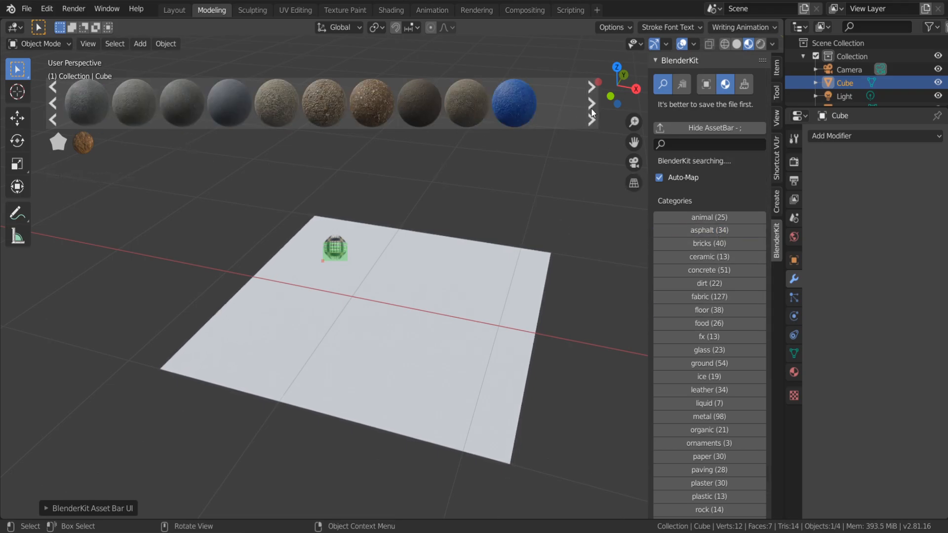
scroll(720, 385, "down", 1)
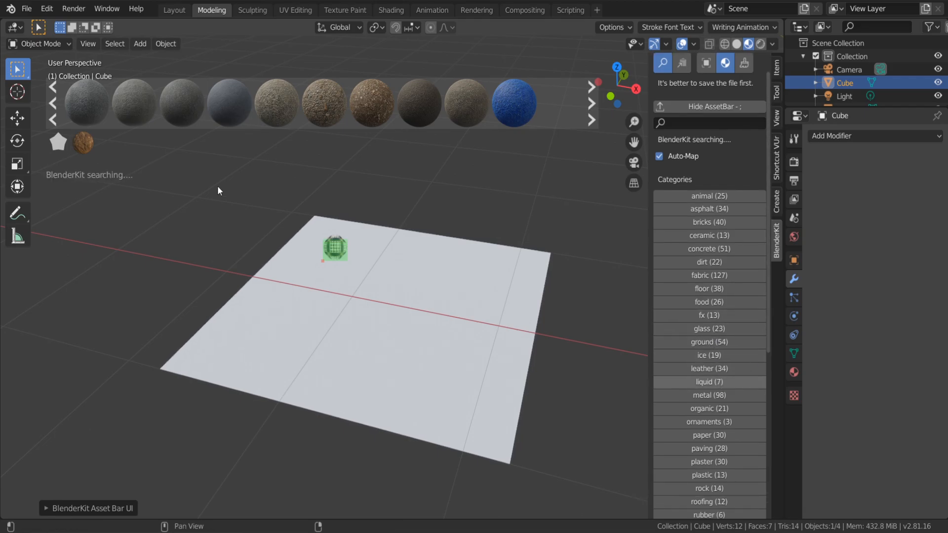
left_click(696, 369)
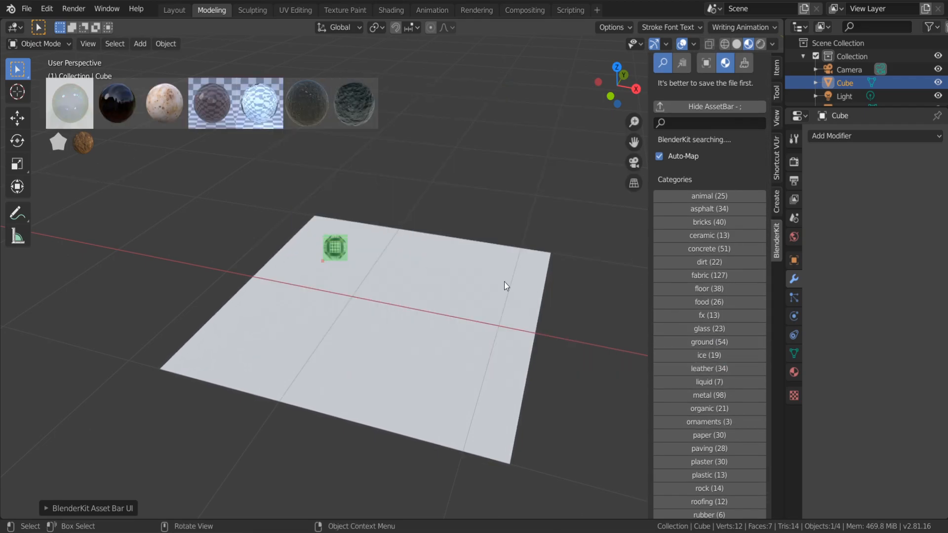
Step: Examine the tile material on the plane and the textured cube from several angles, and deselect everything
scroll(398, 363, "down", 4)
scroll(372, 345, "up", 4)
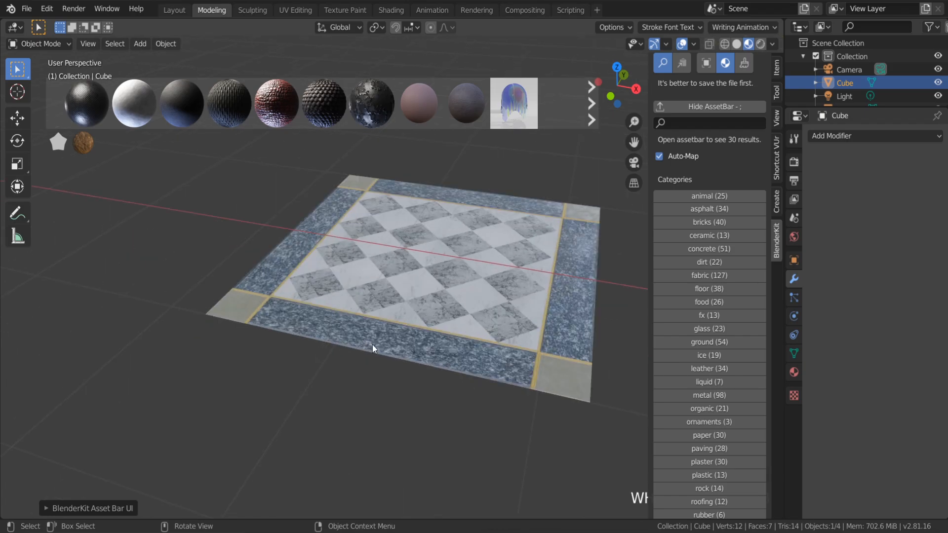
middle_click_drag(372, 345, 408, 314)
scroll(408, 314, "up", 3)
scroll(442, 331, "down", 7)
left_click_drag(634, 143, 358, 112)
scroll(385, 296, "down", 3)
scroll(348, 326, "down", 2)
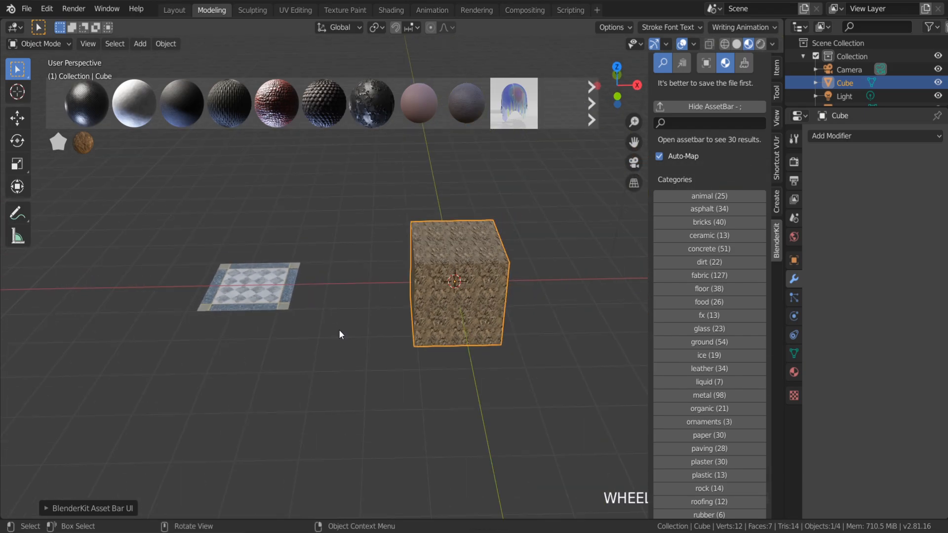
scroll(339, 332, "up", 3)
left_click(385, 387)
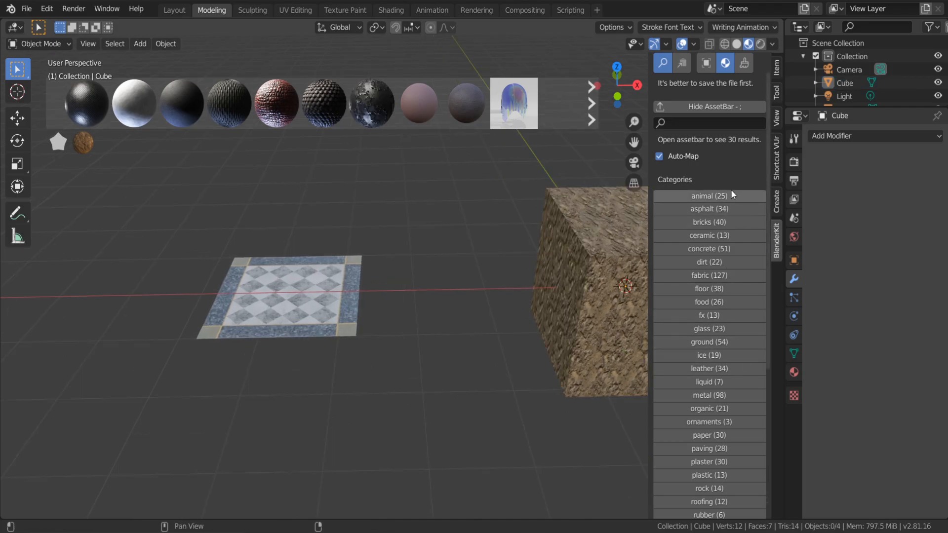
Step: Switch BlenderKit to free sports models and place the Football model on the ground in front of the cube
left_click(707, 65)
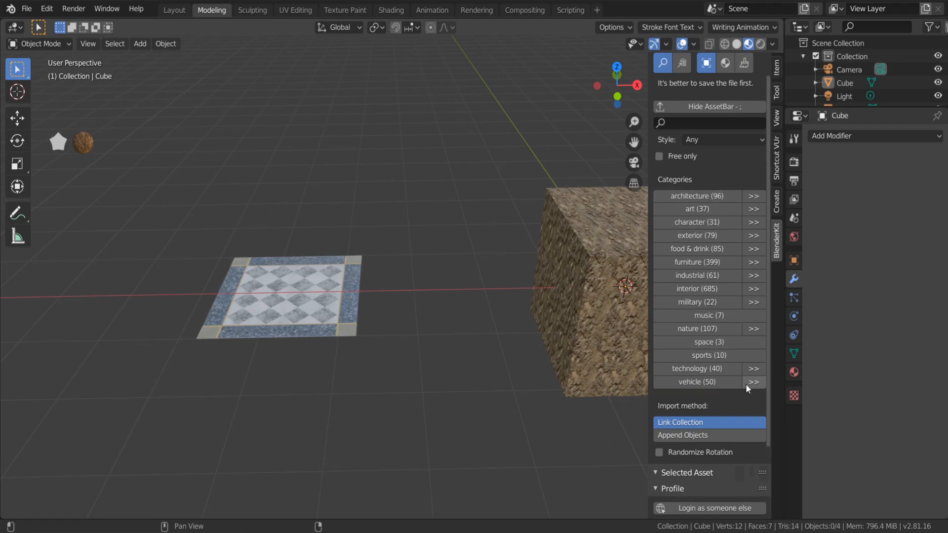
left_click(706, 355)
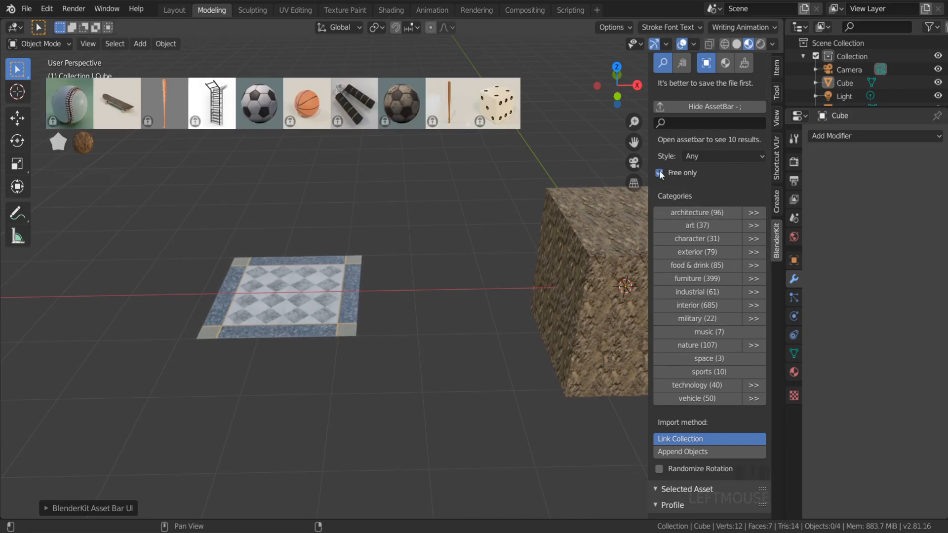
mouse_move(263, 96)
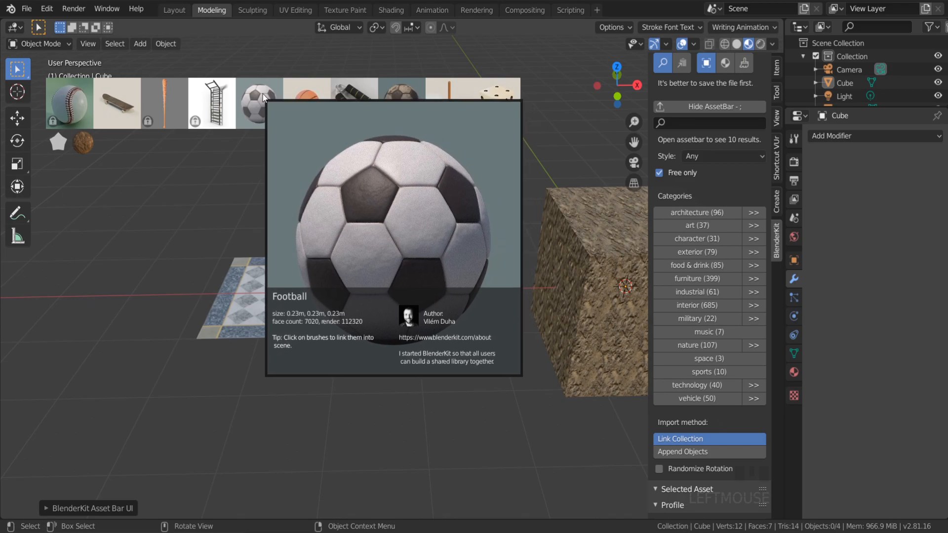
left_click_drag(264, 96, 376, 291)
left_click_drag(437, 311, 470, 414)
scroll(470, 413, "down", 2)
middle_click_drag(470, 413, 446, 368)
scroll(479, 387, "up", 1)
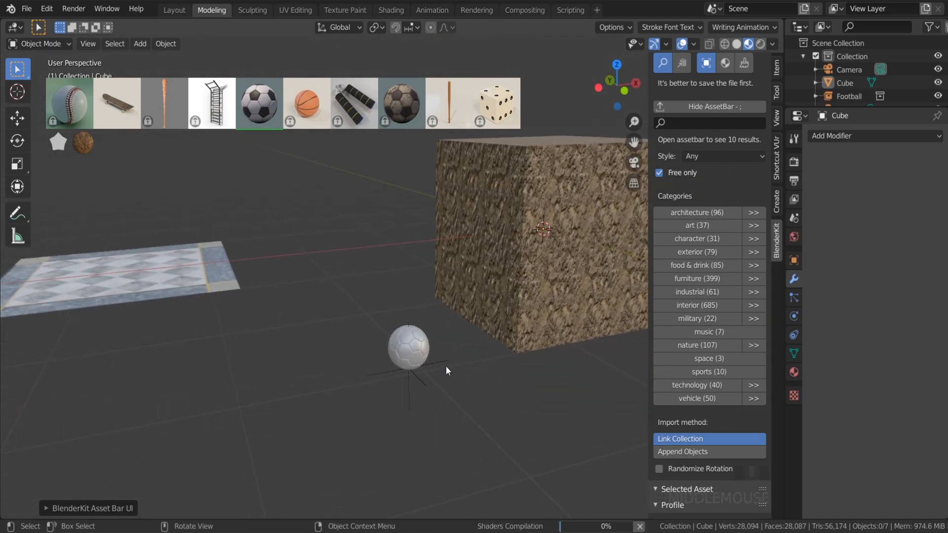
scroll(422, 355, "up", 3)
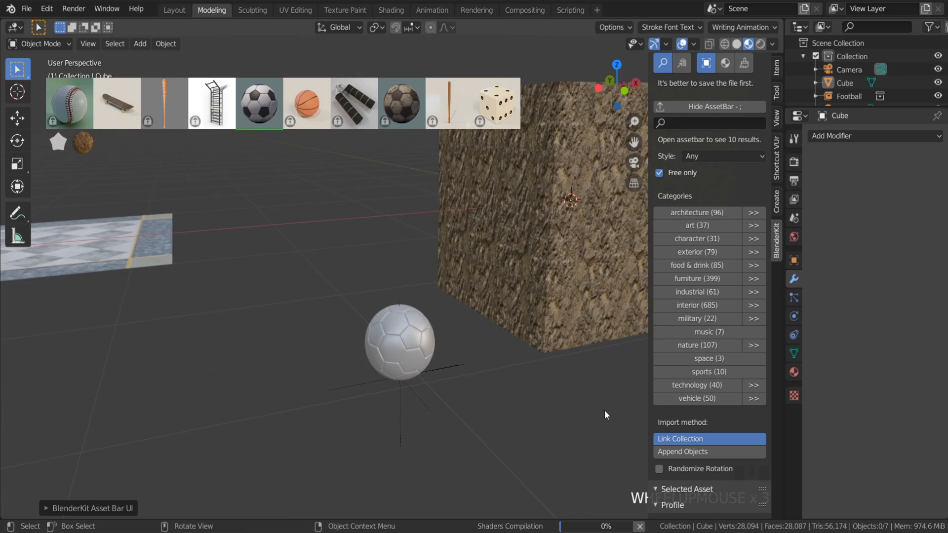
scroll(453, 340, "up", 1)
middle_click_drag(452, 340, 439, 340)
scroll(439, 342, "down", 4)
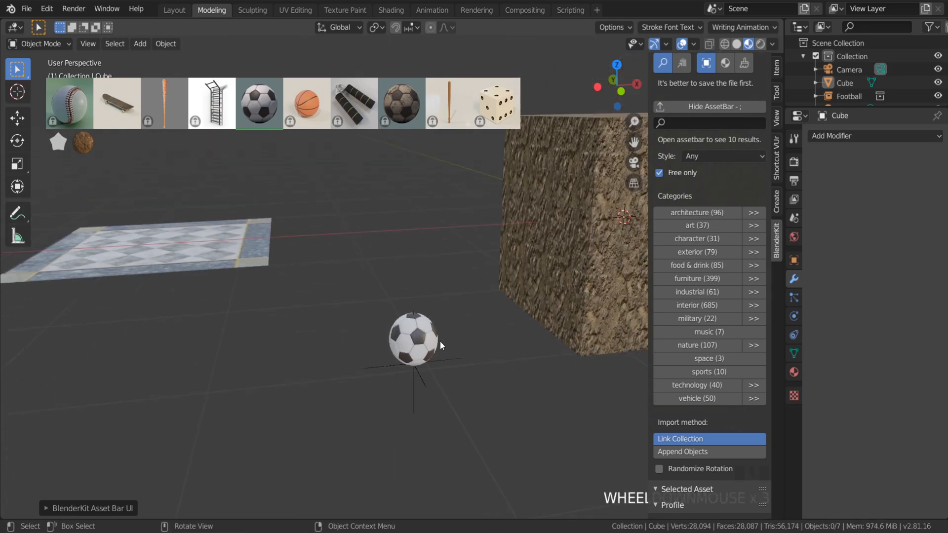
Step: Move the football beside the tiled plane, to about X -3.68 m, Y -2.65 m, Z 0.51 m
left_click(425, 337)
key("g")
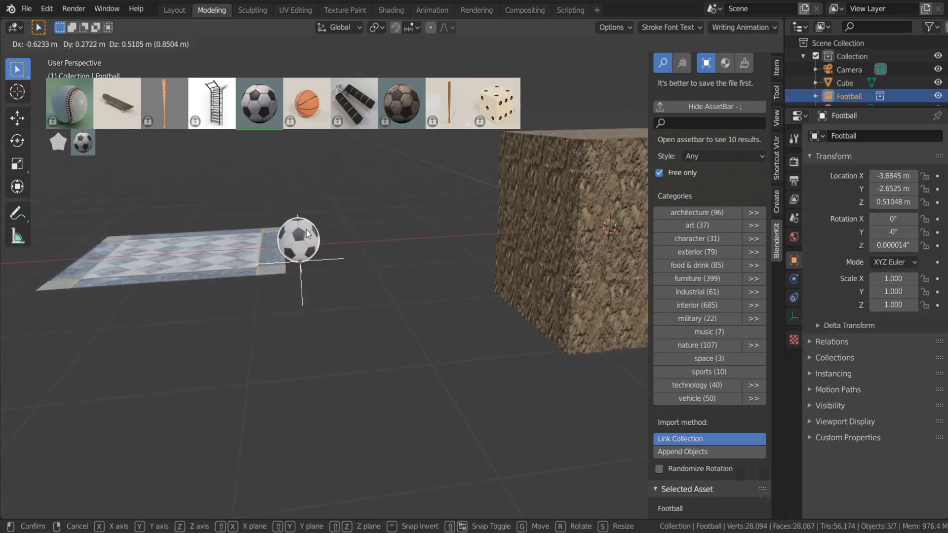
left_click(306, 238)
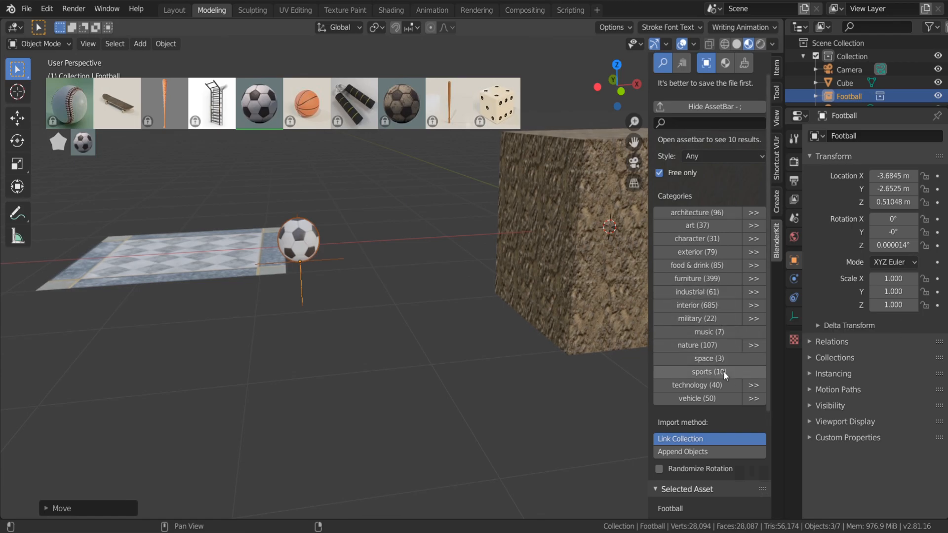
Step: List the free vehicle models and place the Aud R8 (2008 model) car between the tiled plane and the cube
left_click(727, 396)
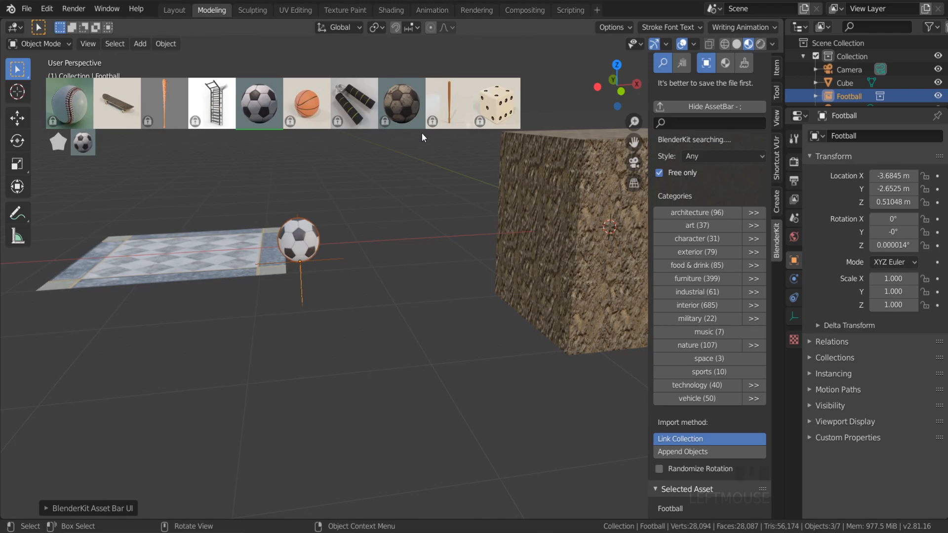
mouse_move(252, 106)
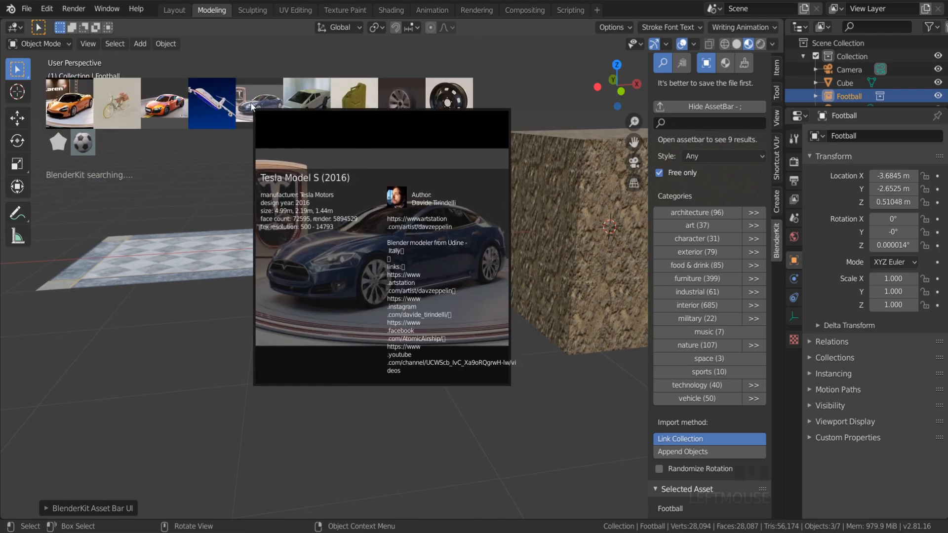
mouse_move(157, 106)
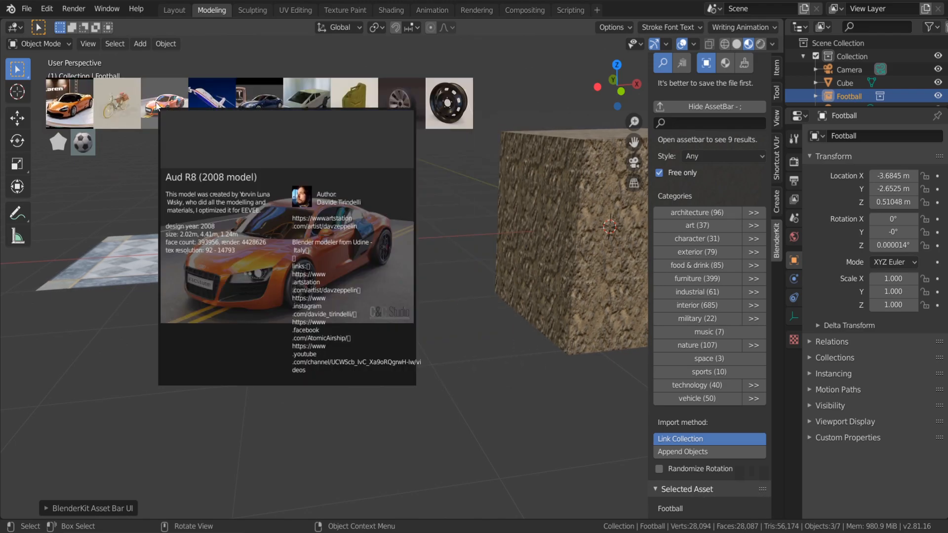
left_click_drag(157, 106, 368, 248)
scroll(394, 288, "down", 4)
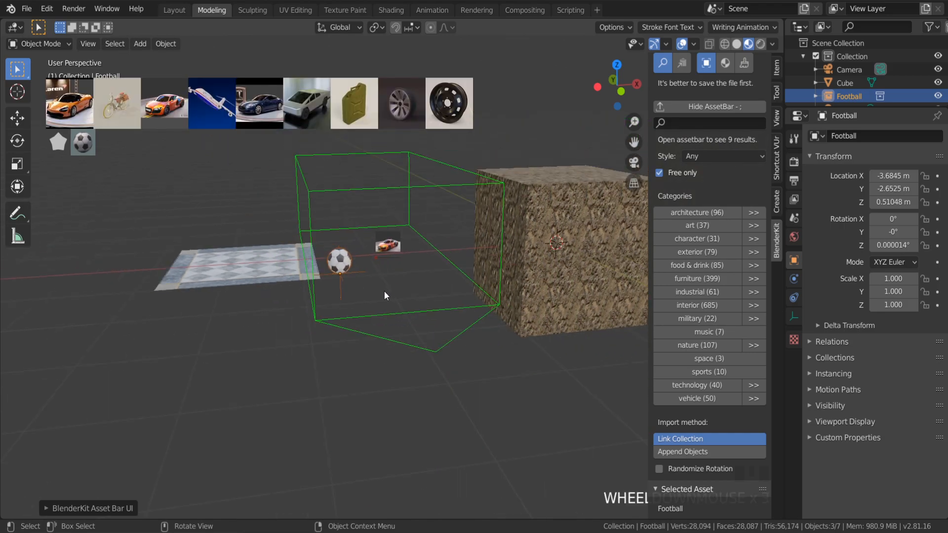
mouse_move(390, 290)
middle_mouse_down()
mouse_move(424, 280)
mouse_move(379, 278)
mouse_move(332, 253)
mouse_move(337, 277)
mouse_move(373, 292)
middle_mouse_up()
scroll(289, 243, "up", 4)
middle_click_drag(416, 288, 349, 284)
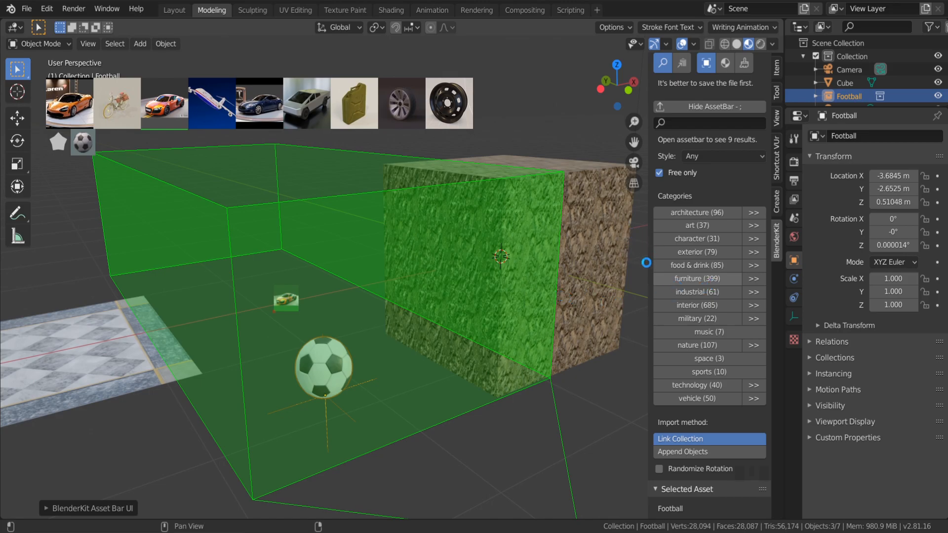
middle_click_drag(479, 270, 387, 261)
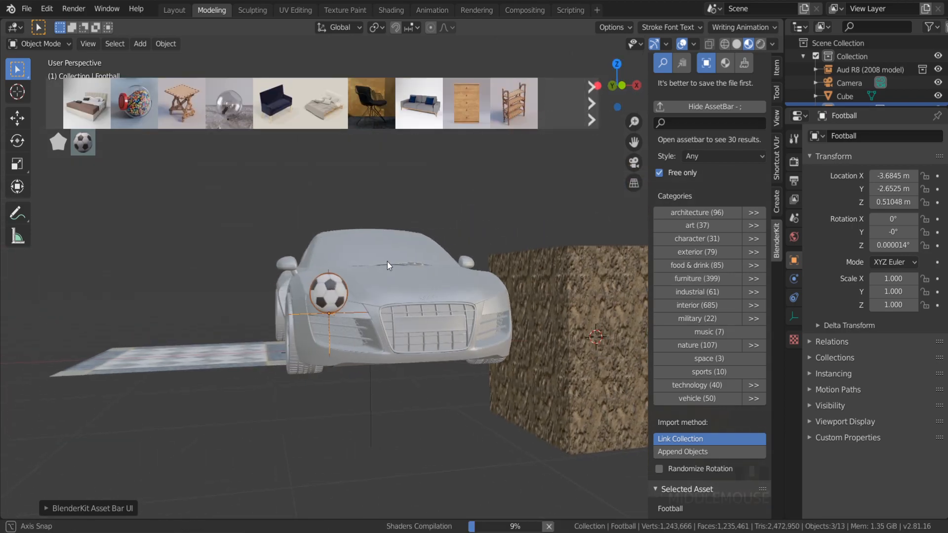
scroll(387, 261, "down", 2)
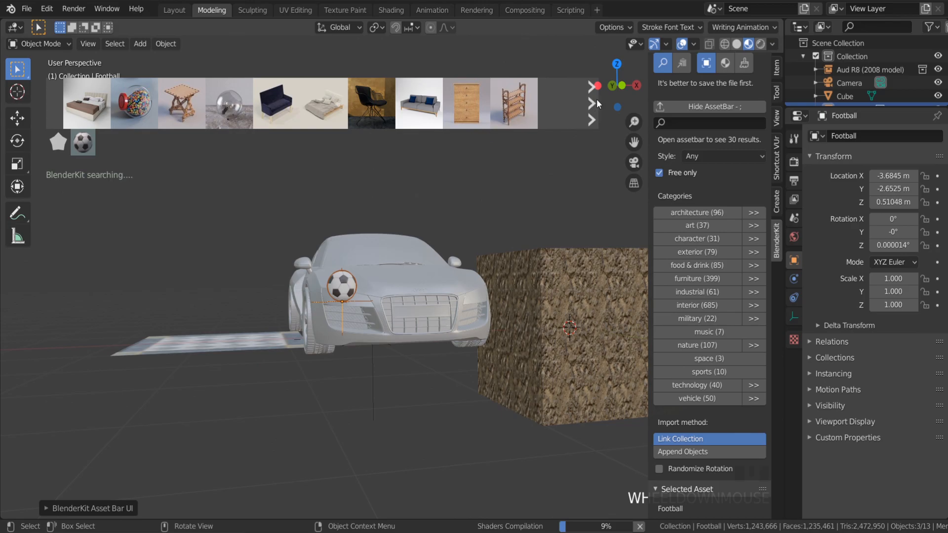
Step: Browse through the free furniture models and place the Wooden X coffee table on the tiled plane
left_click(593, 105)
left_click(593, 104)
left_click(592, 105)
left_click(592, 105)
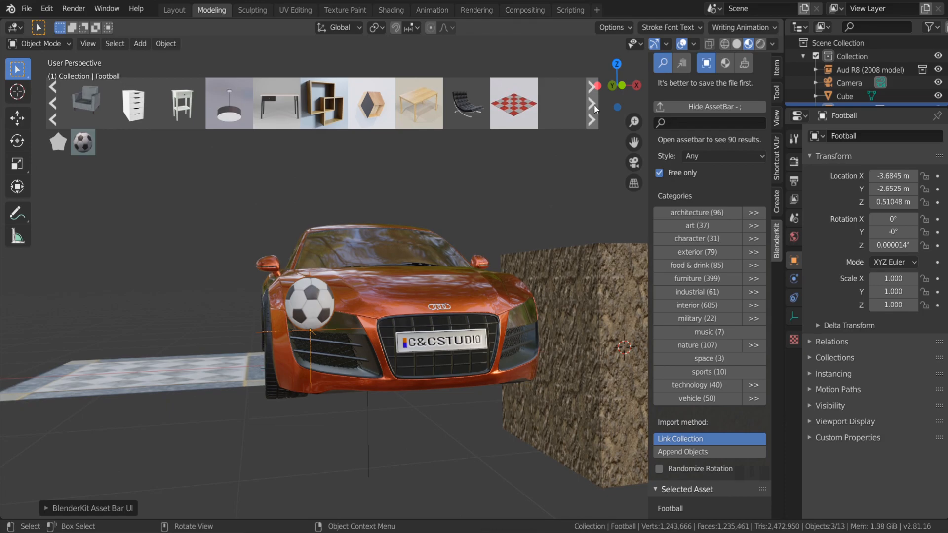
mouse_move(209, 376)
middle_mouse_down()
mouse_move(345, 366)
mouse_move(230, 390)
mouse_move(115, 375)
mouse_move(218, 386)
middle_mouse_up()
left_click(593, 105)
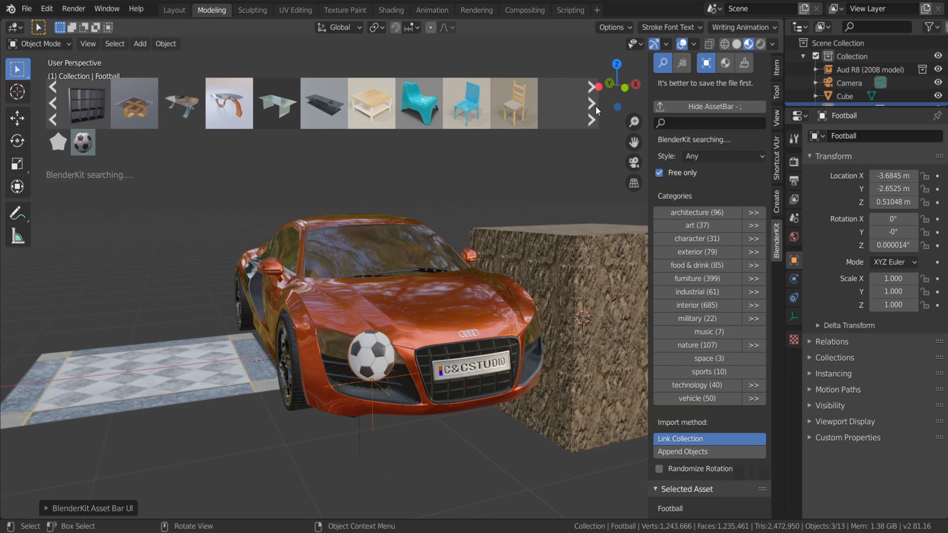
left_click_drag(143, 111, 171, 345)
scroll(170, 345, "up", 5)
middle_click_drag(170, 345, 112, 337)
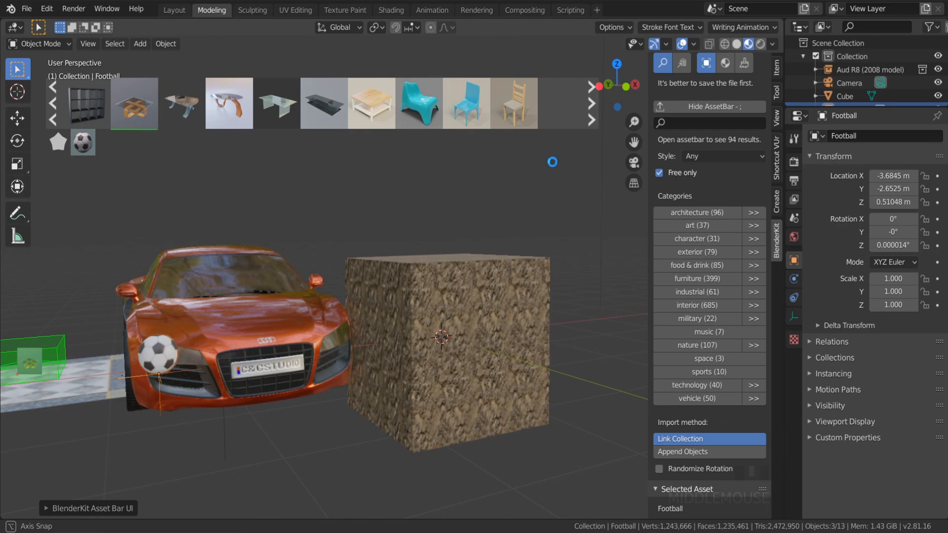
scroll(552, 162, "down", 3)
middle_click_drag(218, 363, 197, 484)
scroll(197, 444, "down", 4)
middle_click_drag(148, 419, 171, 298)
scroll(208, 321, "up", 5)
Step: Scale the Wooden X coffee table on the plane up uniformly to about 1.322
left_click(226, 284)
middle_click_drag(226, 282, 215, 302)
key("s")
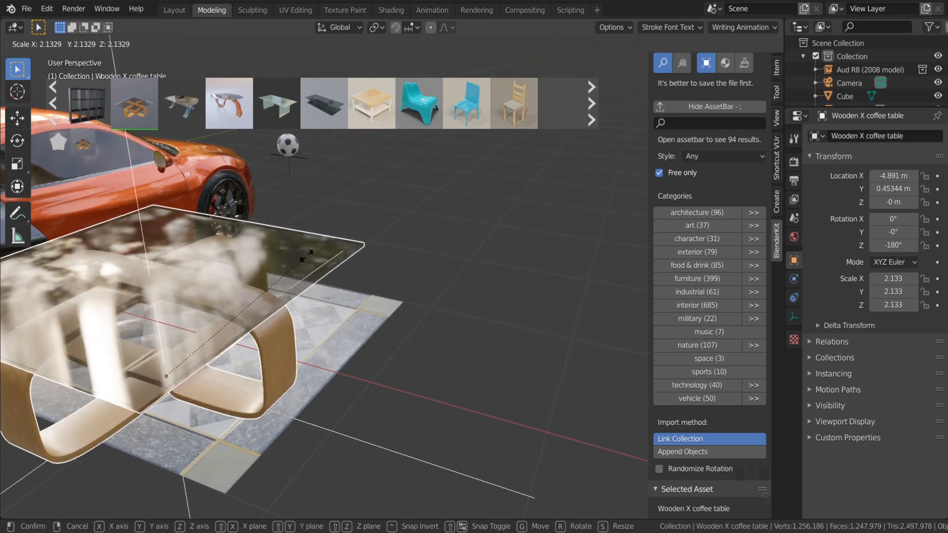
left_click(248, 316)
scroll(248, 316, "down", 1)
scroll(248, 316, "down", 3)
middle_click_drag(51, 291, 120, 321)
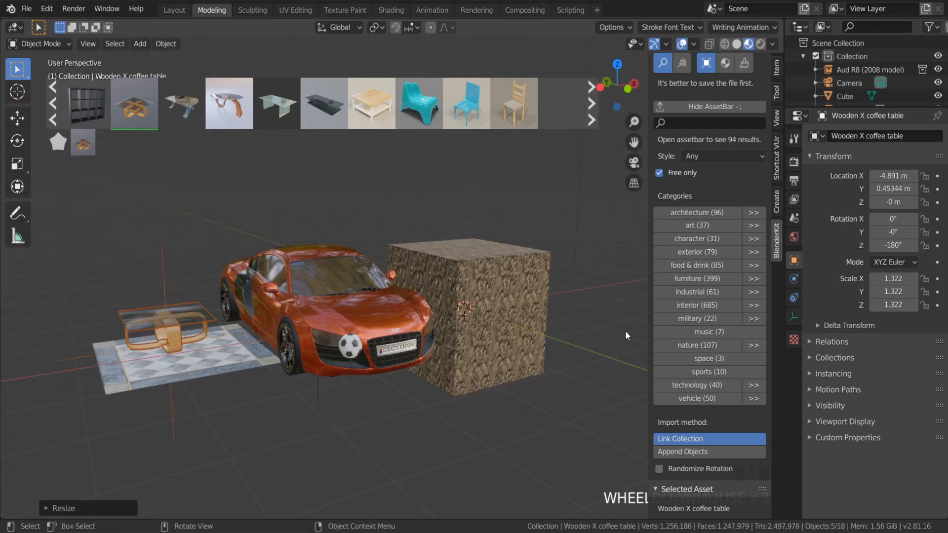